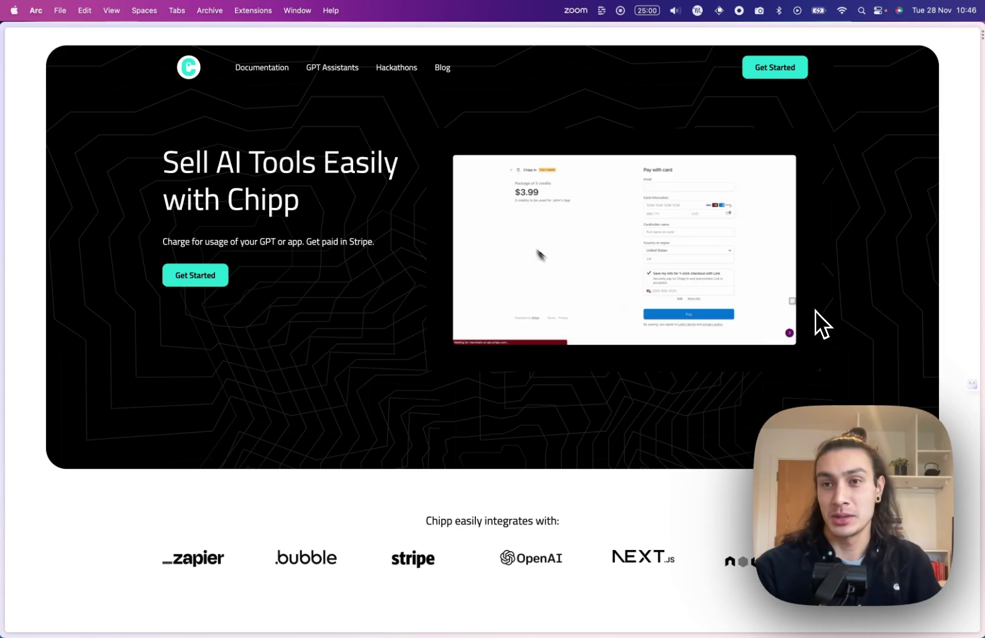
# Switch from the Chipp homepage in Arc to the Notion 'Pthyon Financial Modeling Tutorial' page.
pyautogui.press('super+Tab')
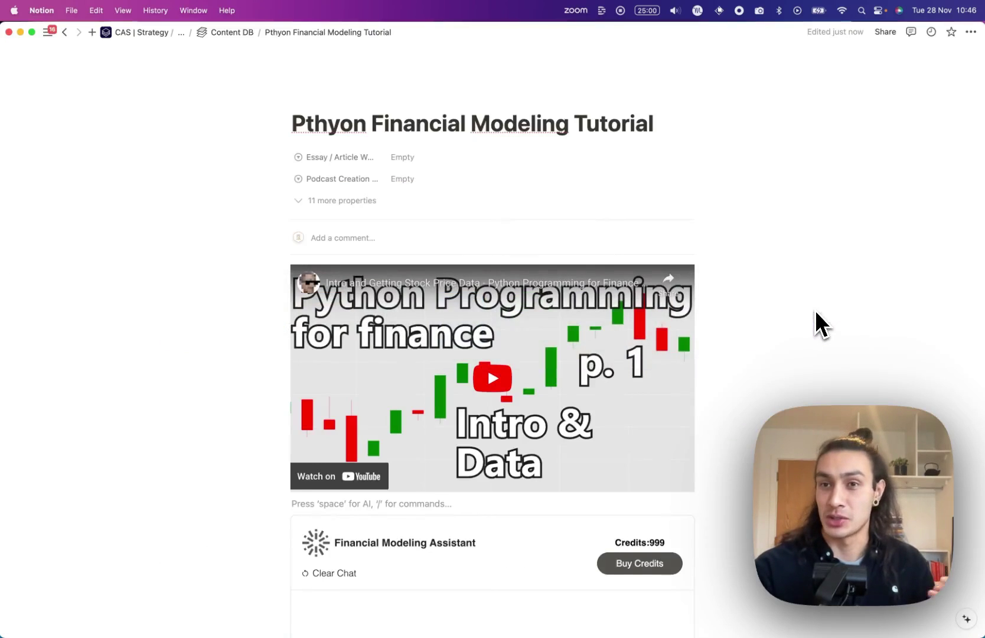
# Scroll to the embedded Chipp assistant, view its $2.99 credit package, and return to the chat.
pyautogui.scroll(-5, 814, 310)
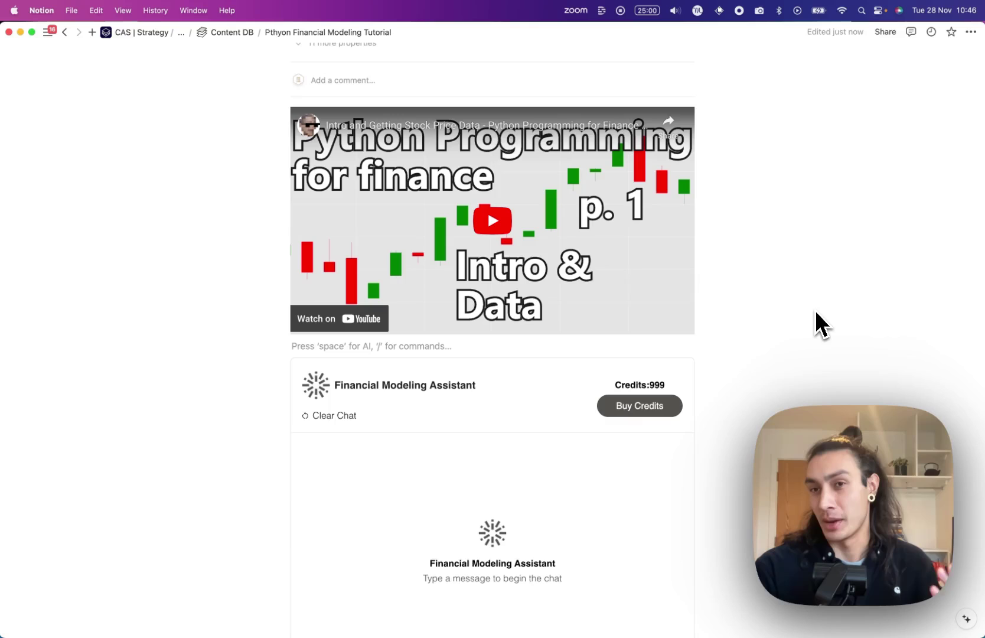
pyautogui.scroll(-2, 814, 310)
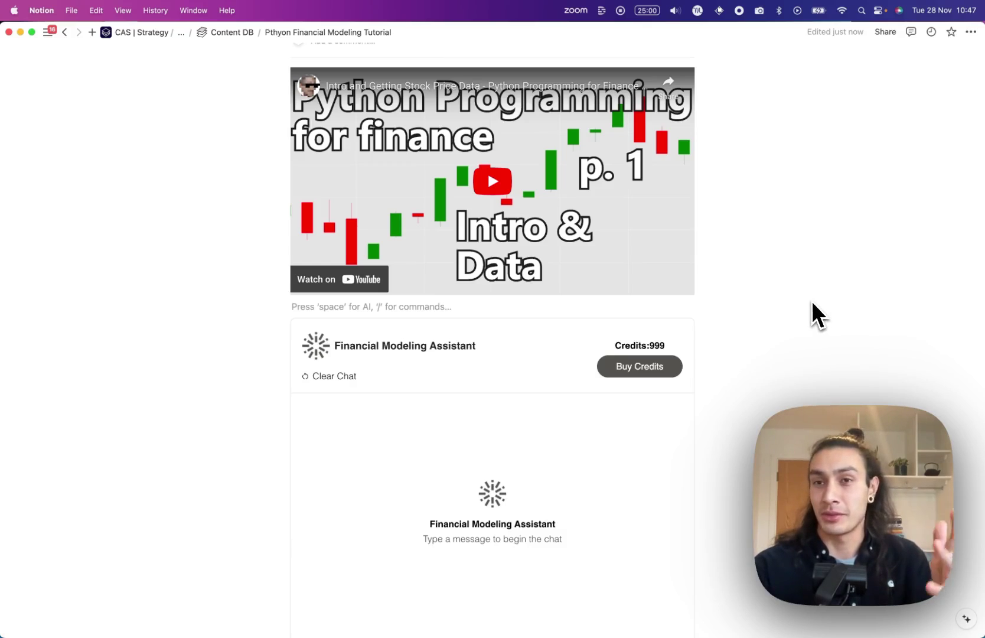
pyautogui.scroll(-7, 809, 301)
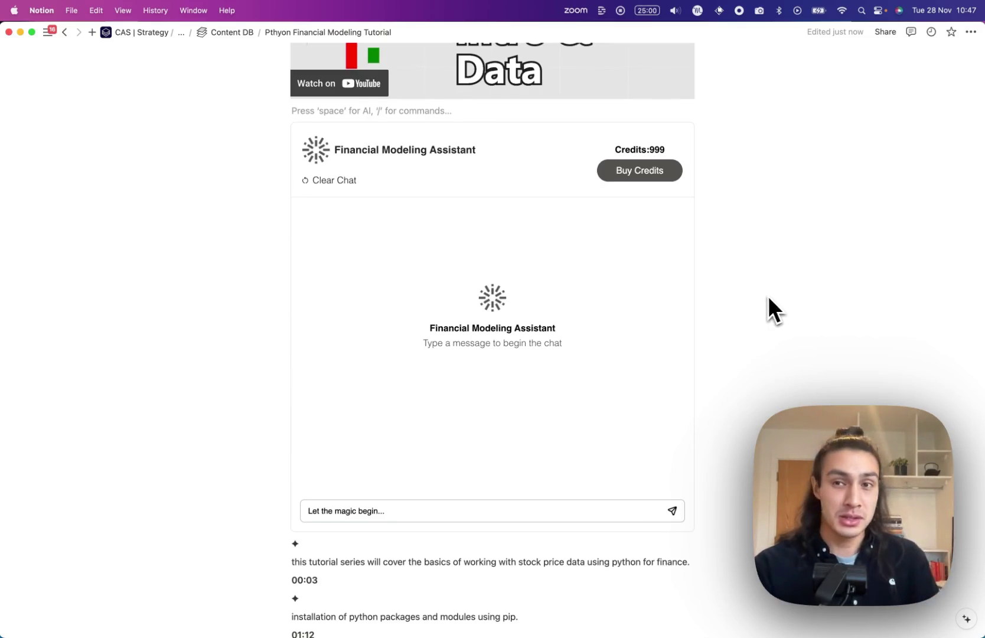
pyautogui.scroll(-2, 766, 296)
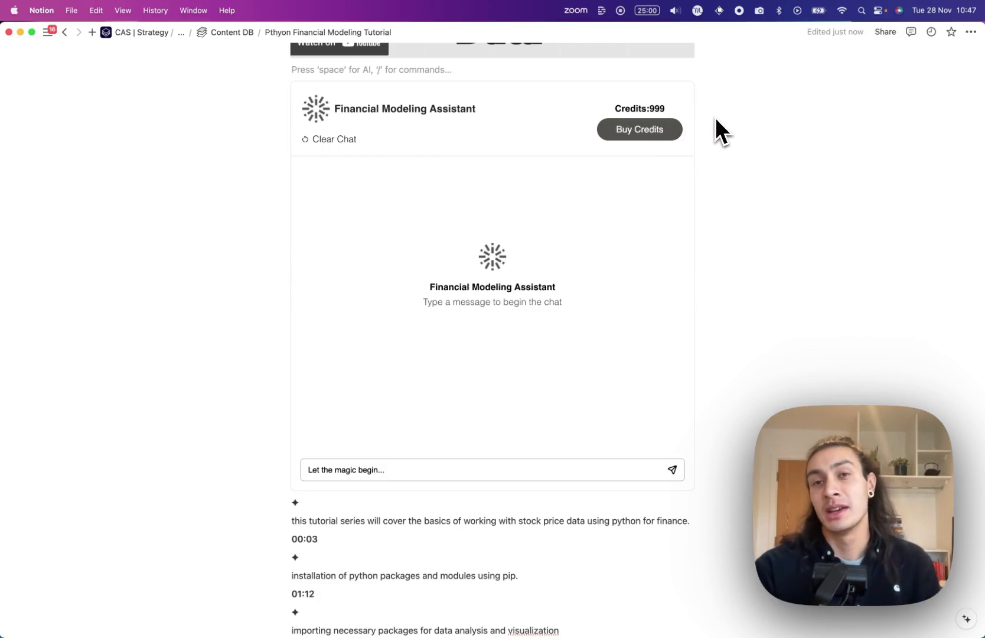
pyautogui.click(664, 142)
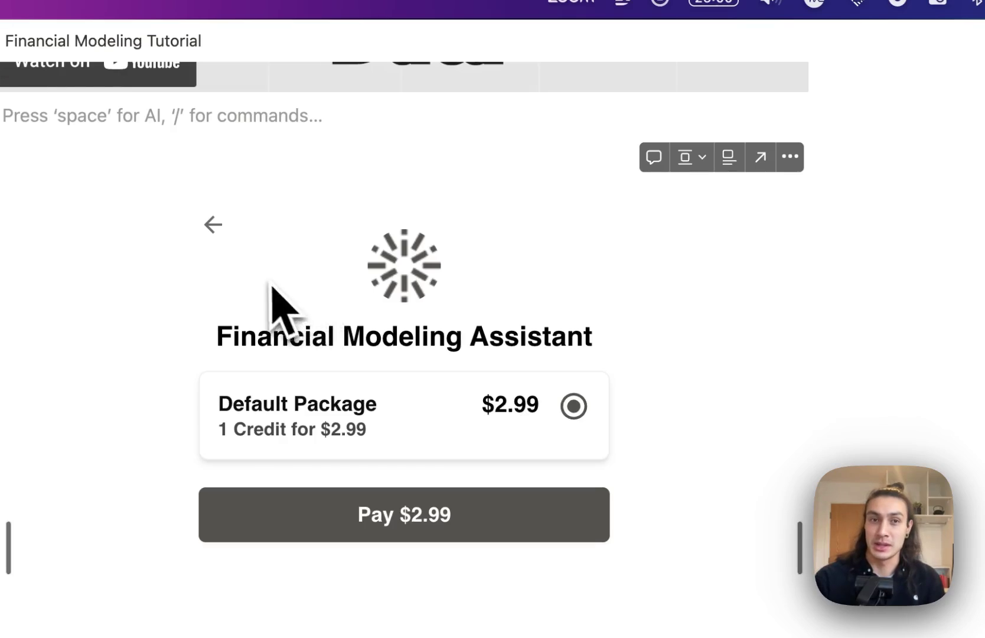
pyautogui.click(213, 224)
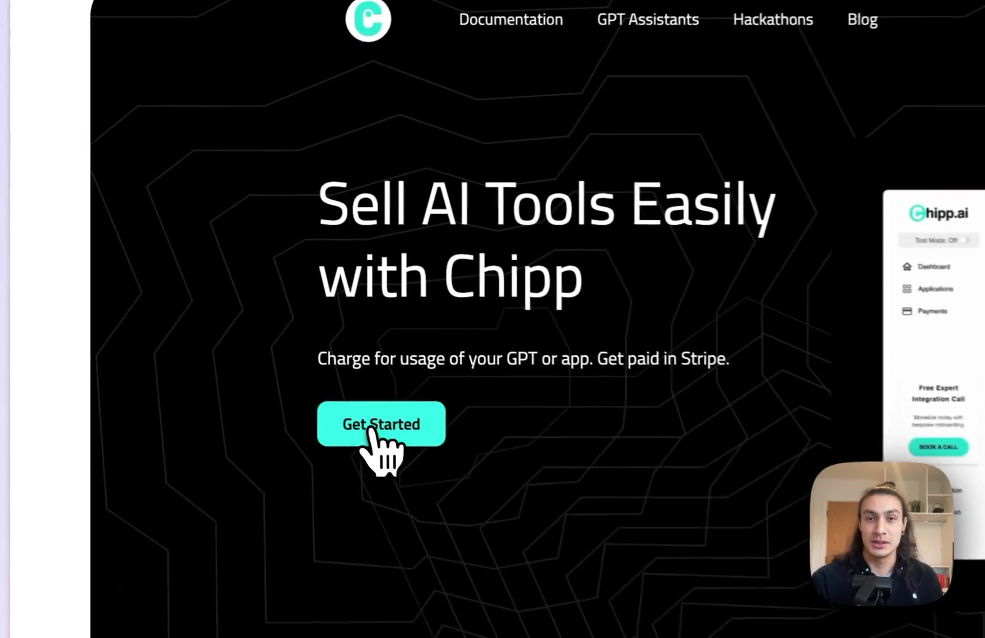
# Create a 'Financial modeling chatbot' application from the dashboard with 1000 free trial credits for new users.
pyautogui.click(191, 277)
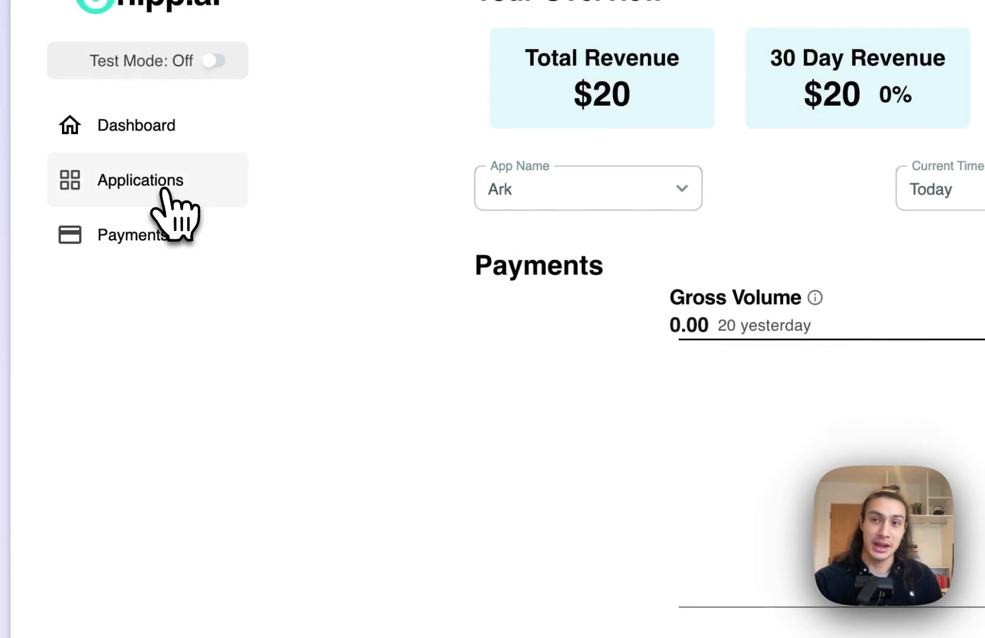
pyautogui.click(187, 195)
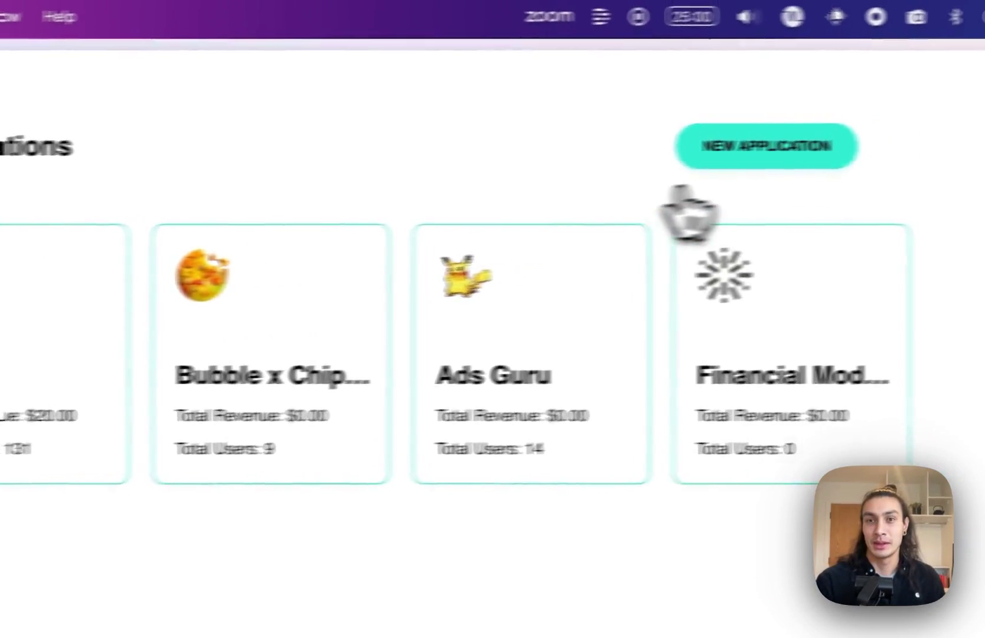
pyautogui.click(788, 157)
pyautogui.click(377, 467)
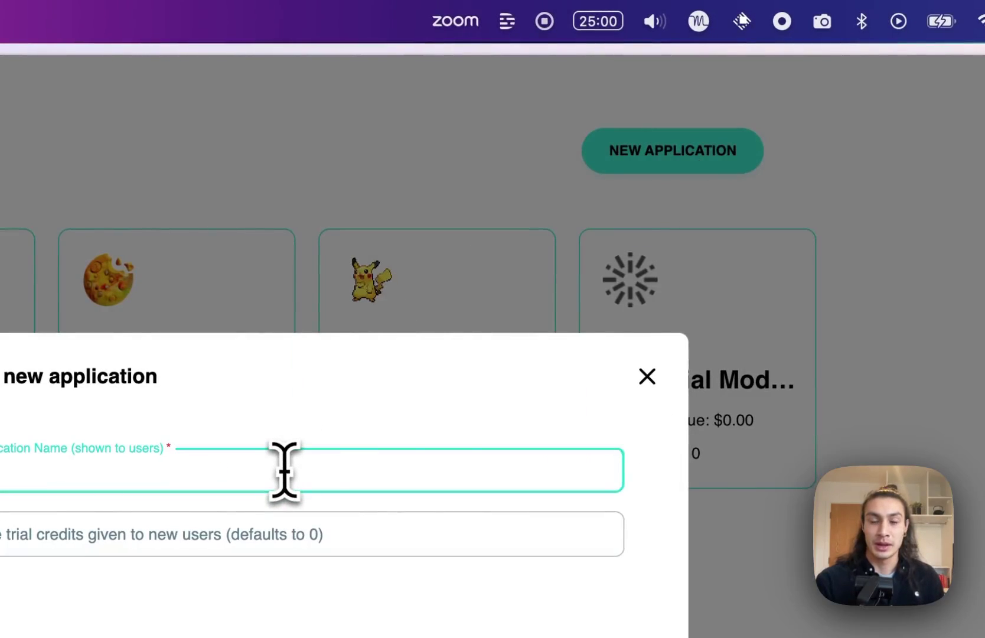
pyautogui.write('Financial modeling chatbot')
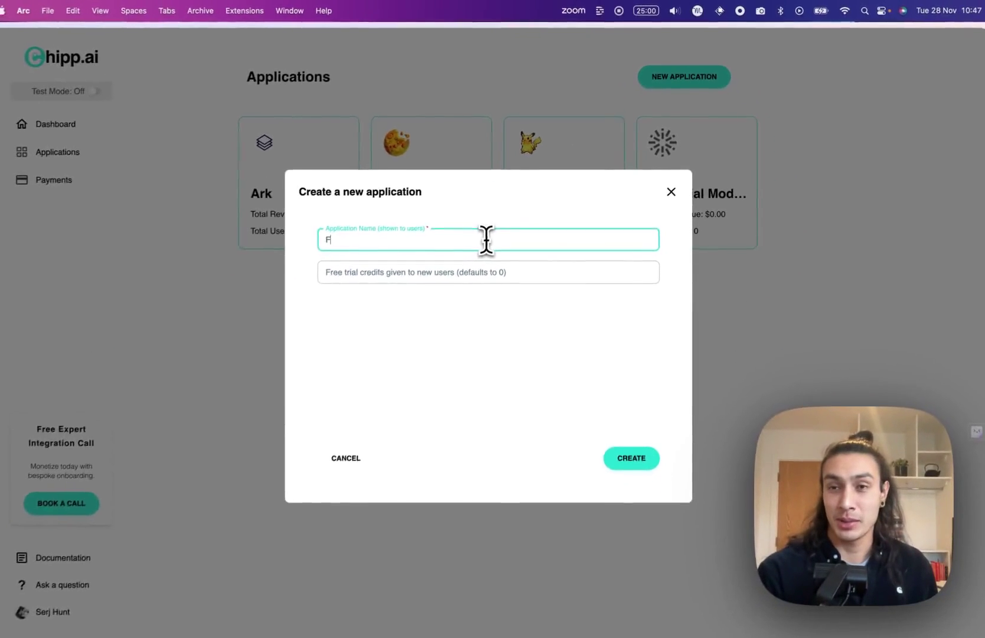
pyautogui.press('Tab')
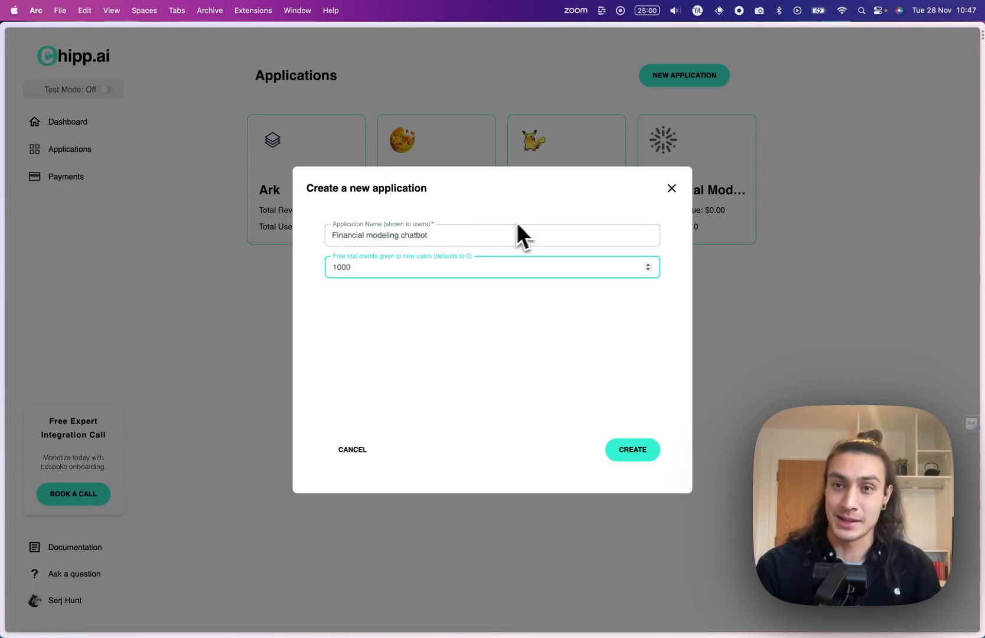
pyautogui.click(630, 449)
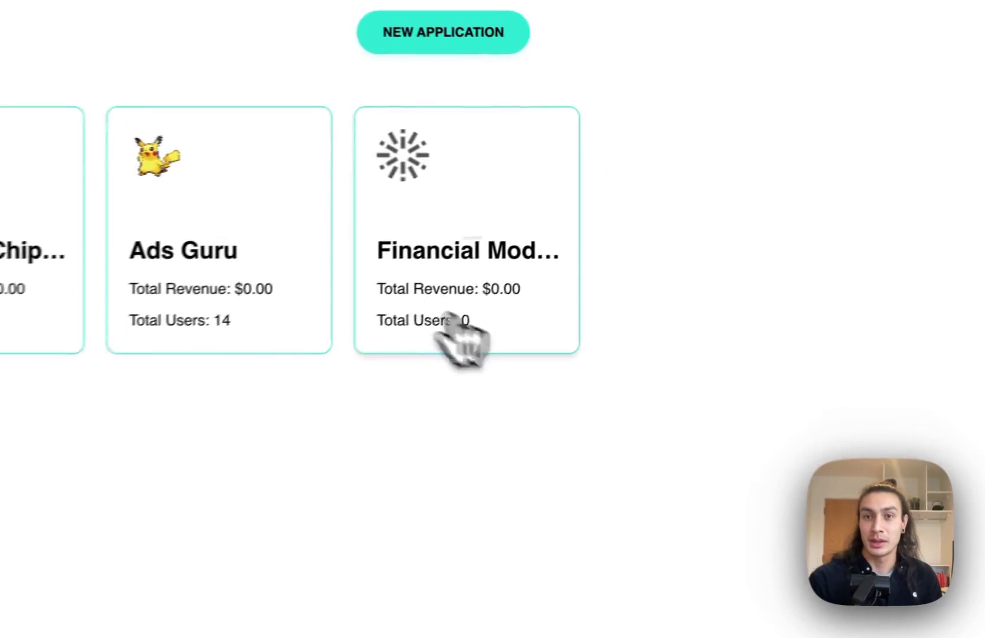
# Open the Financial Modeling Assistant's Playground settings and follow the platform.openai.com/assistants link.
pyautogui.click(694, 228)
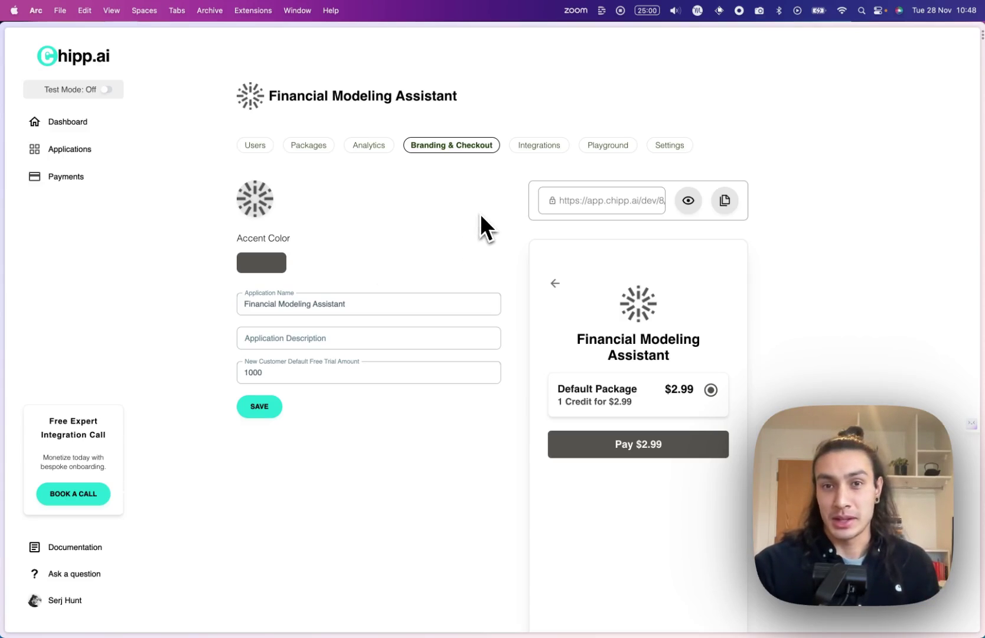
pyautogui.click(618, 151)
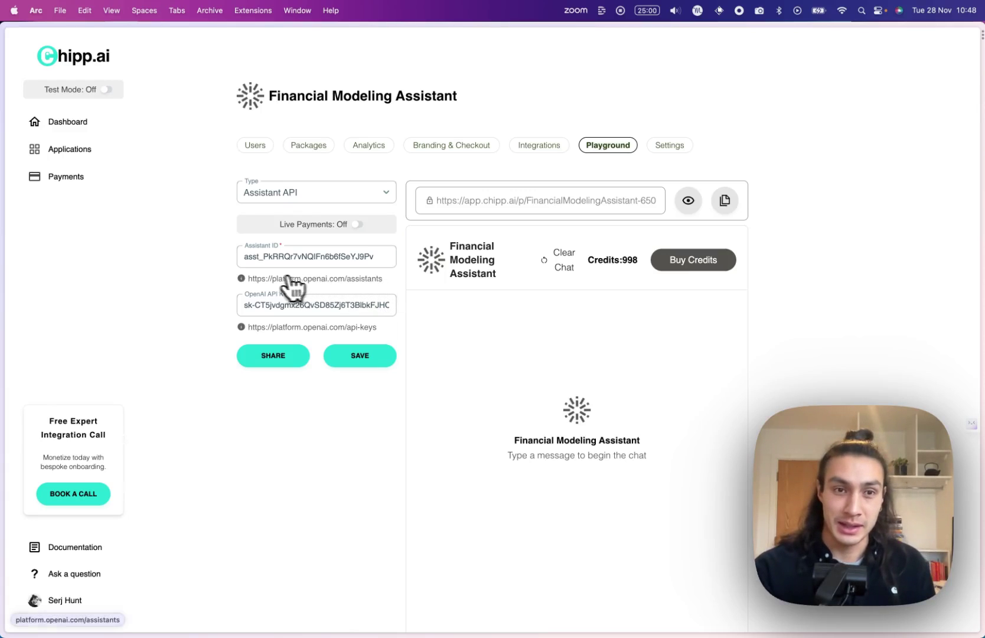
pyautogui.click(308, 279)
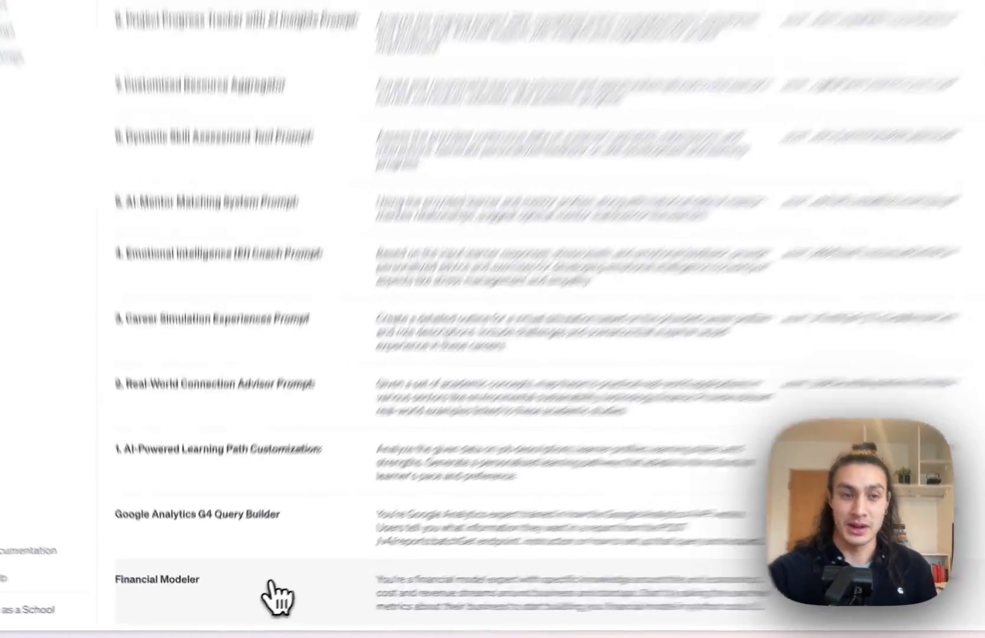
# Ask the Financial Modeler assistant 'Hey what do you do?' in the Playground, then select its assistant ID.
pyautogui.click(256, 606)
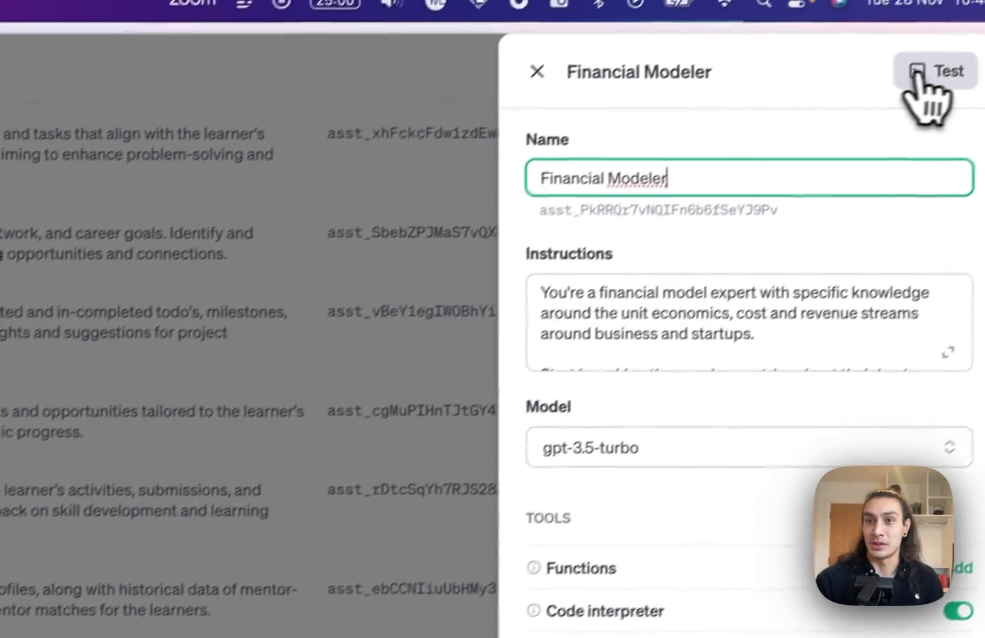
pyautogui.click(919, 77)
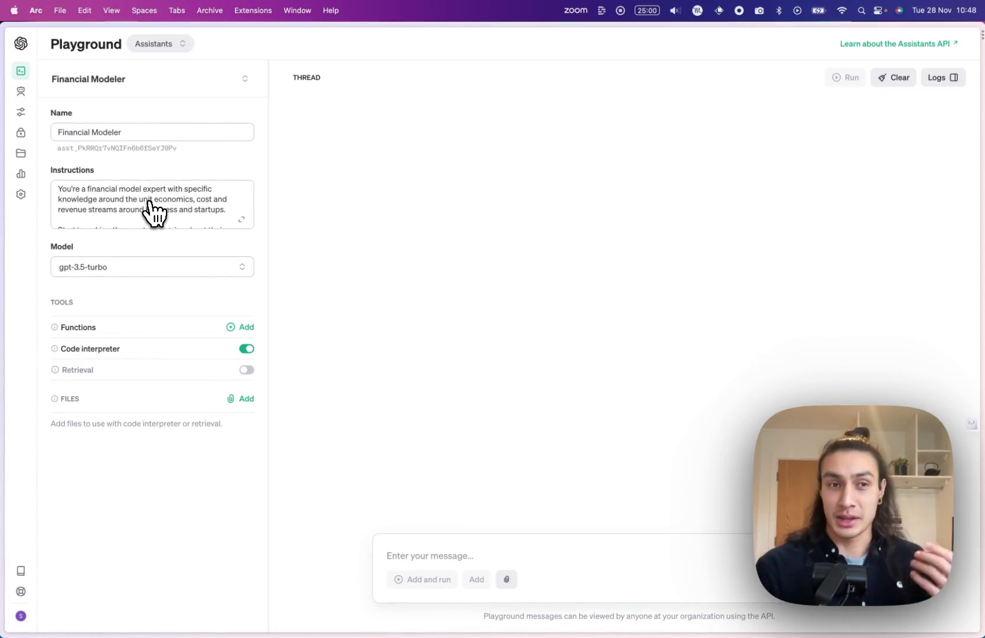
pyautogui.scroll(-5, 156, 212)
pyautogui.scroll(-4, 156, 212)
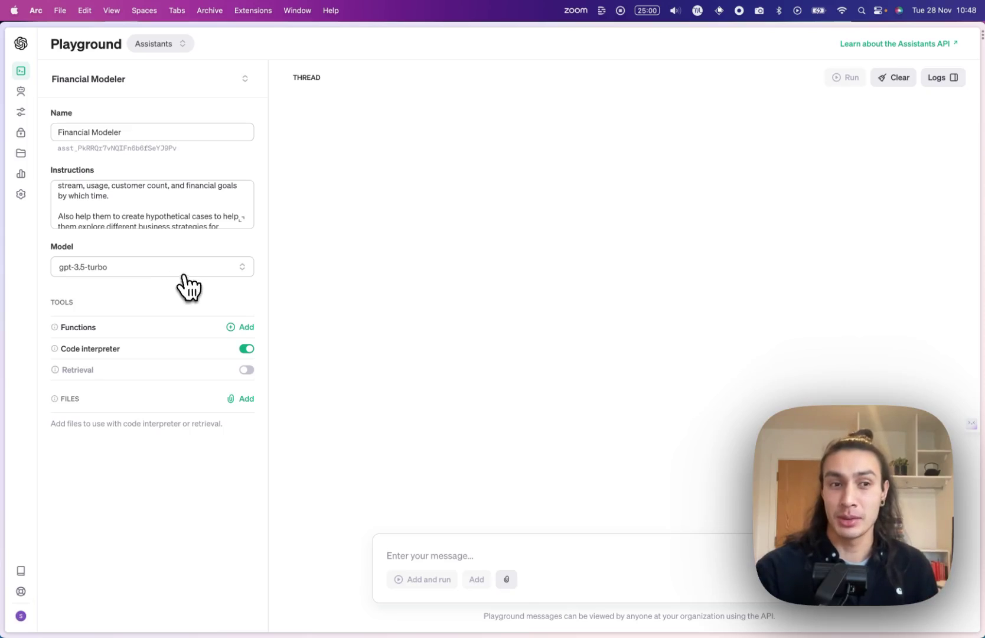
pyautogui.click(517, 548)
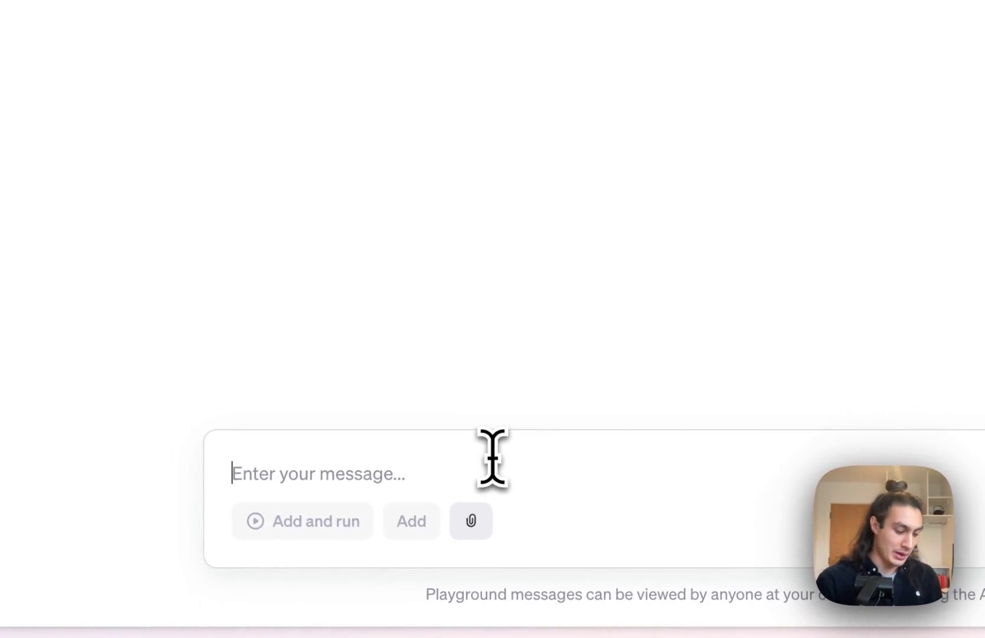
pyautogui.write('Hey what do you do')
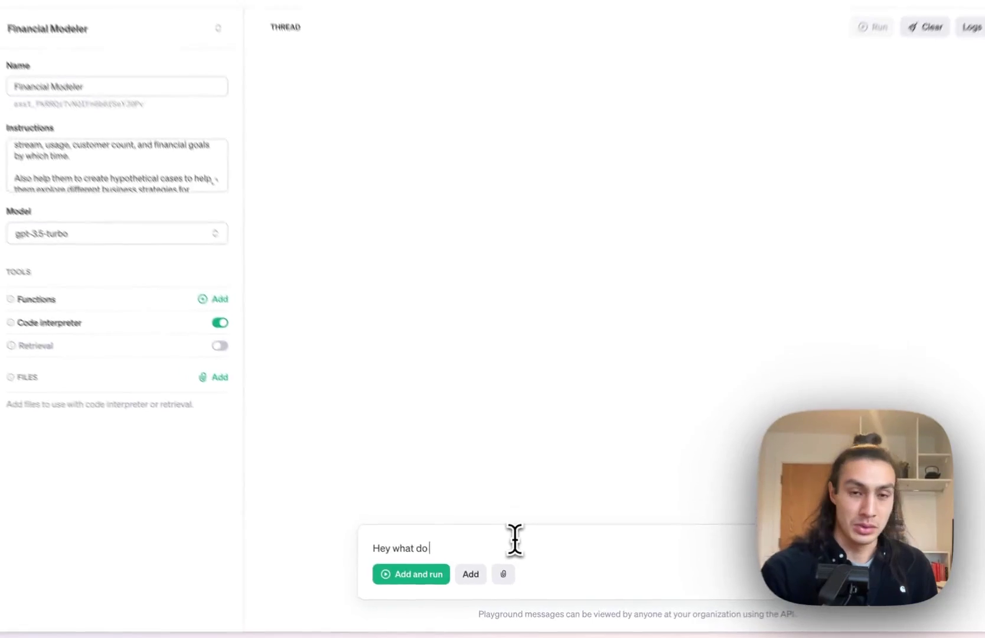
pyautogui.write('?')
pyautogui.hotkey('shift', 'Return')
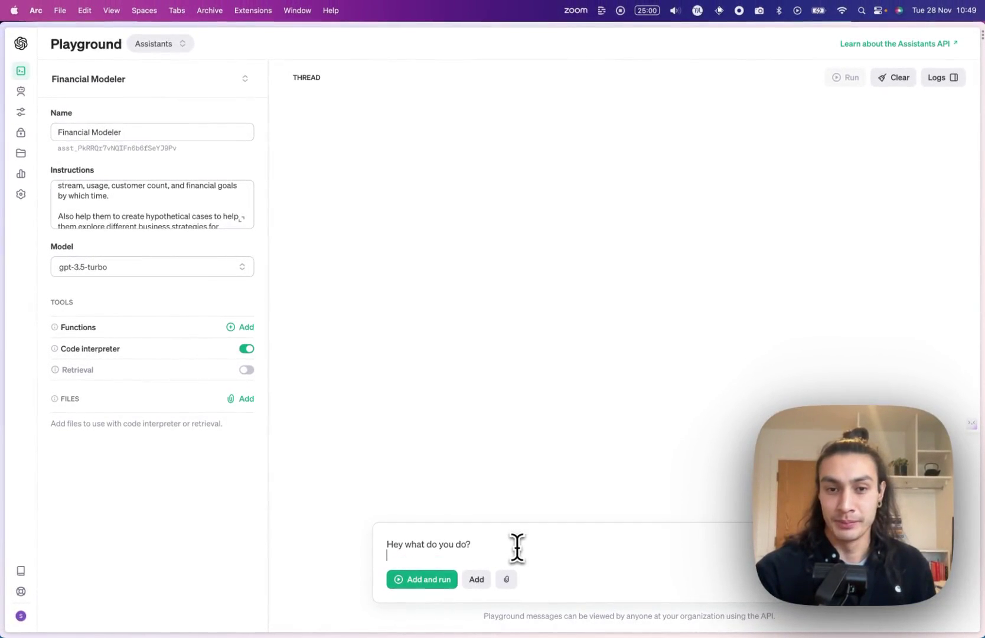
pyautogui.click(444, 581)
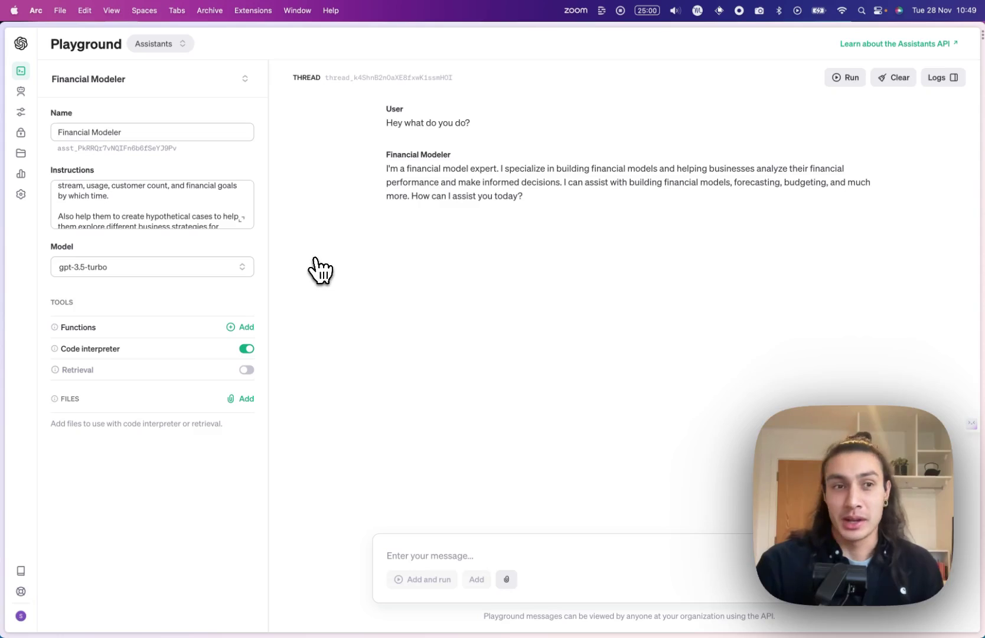
pyautogui.moveTo(57, 148); pyautogui.dragTo(93, 149)
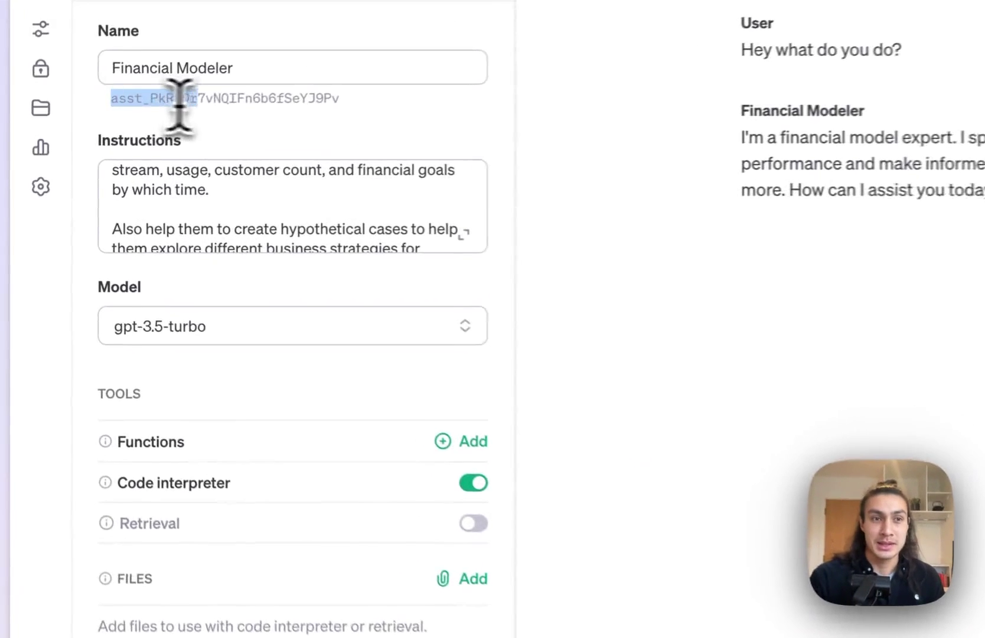
pyautogui.moveTo(179, 101); pyautogui.dragTo(331, 110)
pyautogui.hotkey('ctrl', 'c')
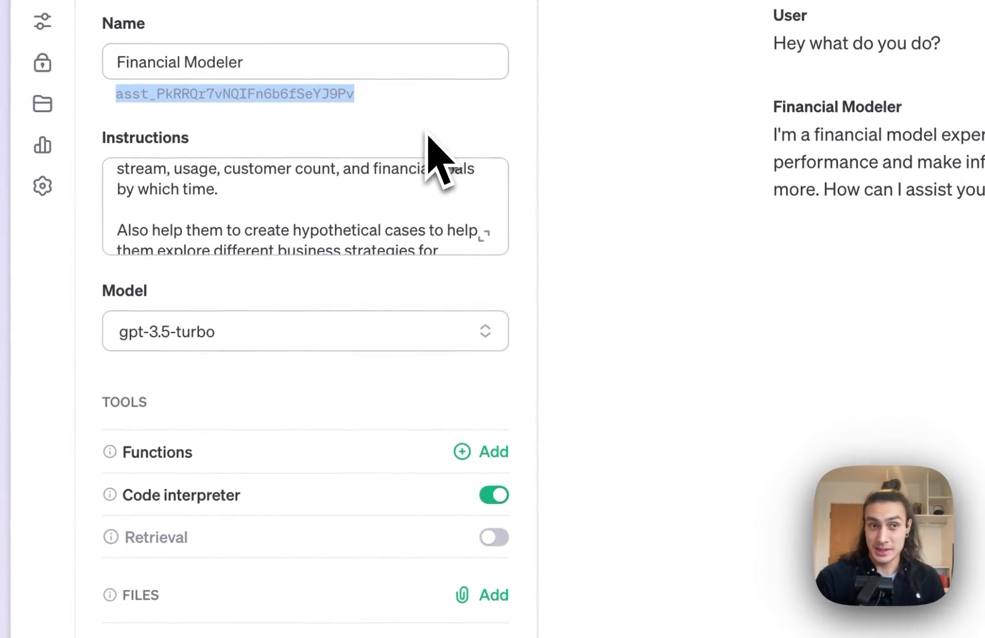
# Paste the Financial Modeler's ID over the old Assistant ID in Chipp, then open OpenAI's API keys page.
pyautogui.moveTo(104, 406)
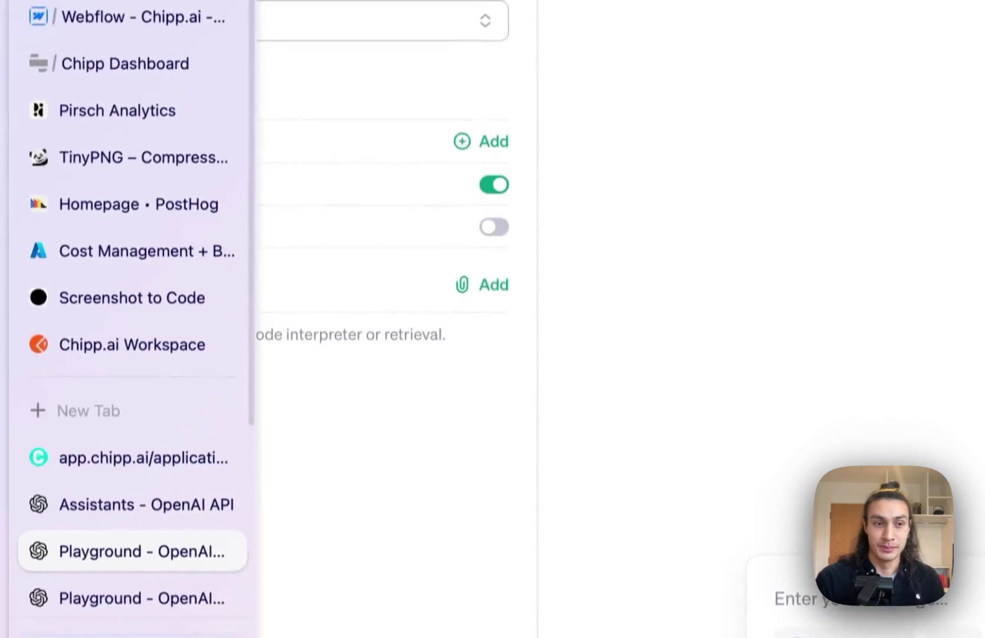
pyautogui.click(97, 439)
pyautogui.doubleClick(546, 245)
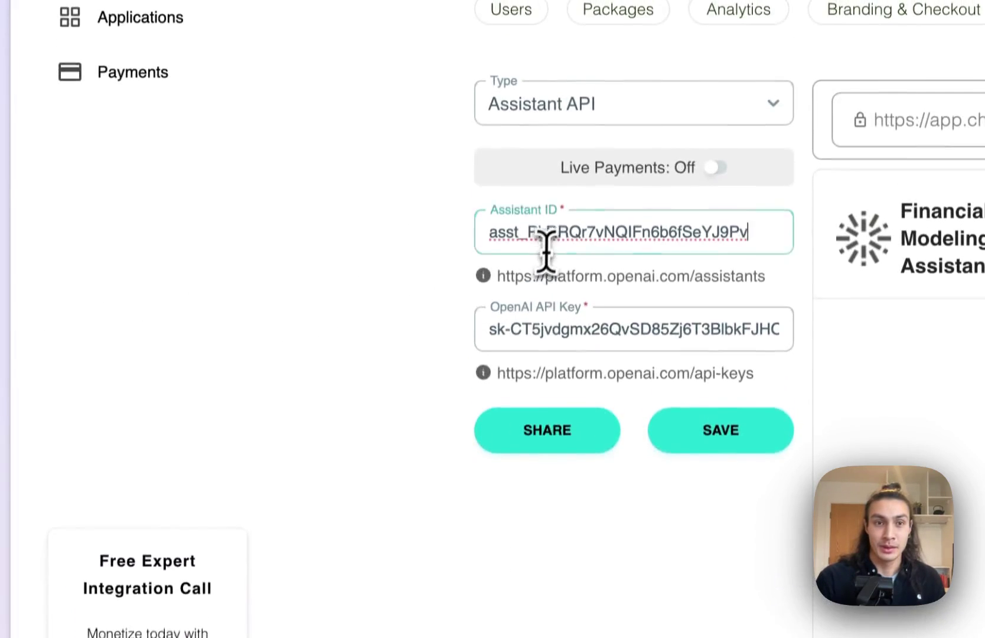
pyautogui.hotkey('ctrl', 'v')
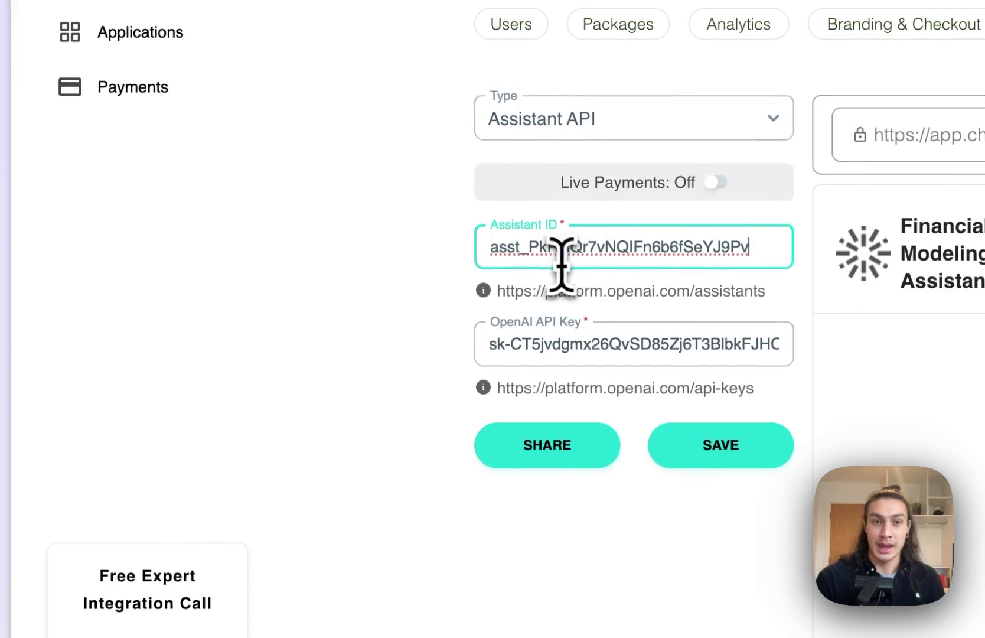
pyautogui.click(615, 397)
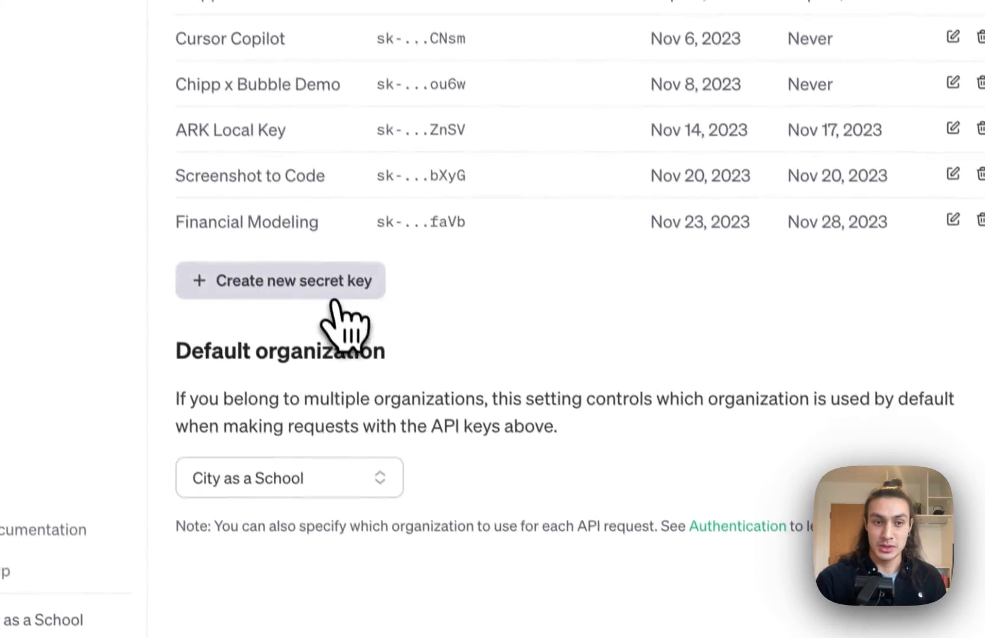
# Start a new OpenAI secret key, cancel it, and return to the Chipp app tab.
pyautogui.click(333, 294)
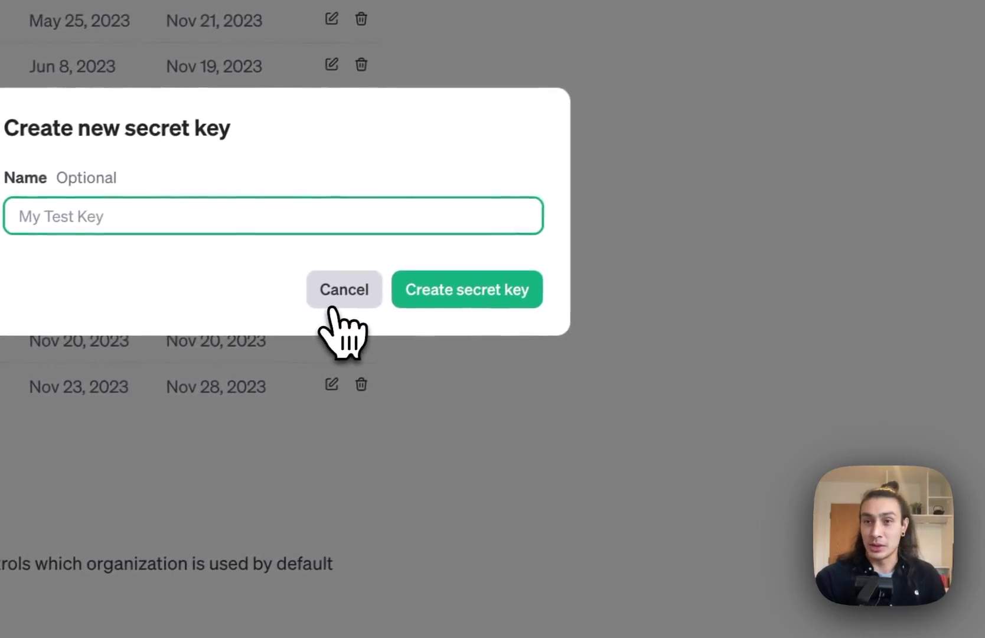
pyautogui.click(332, 308)
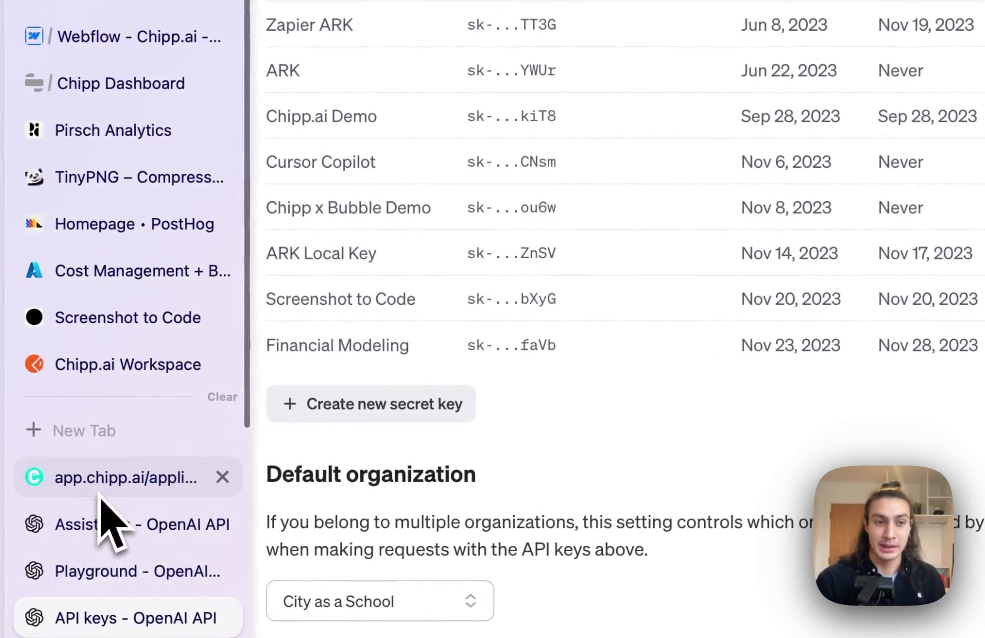
pyautogui.click(98, 475)
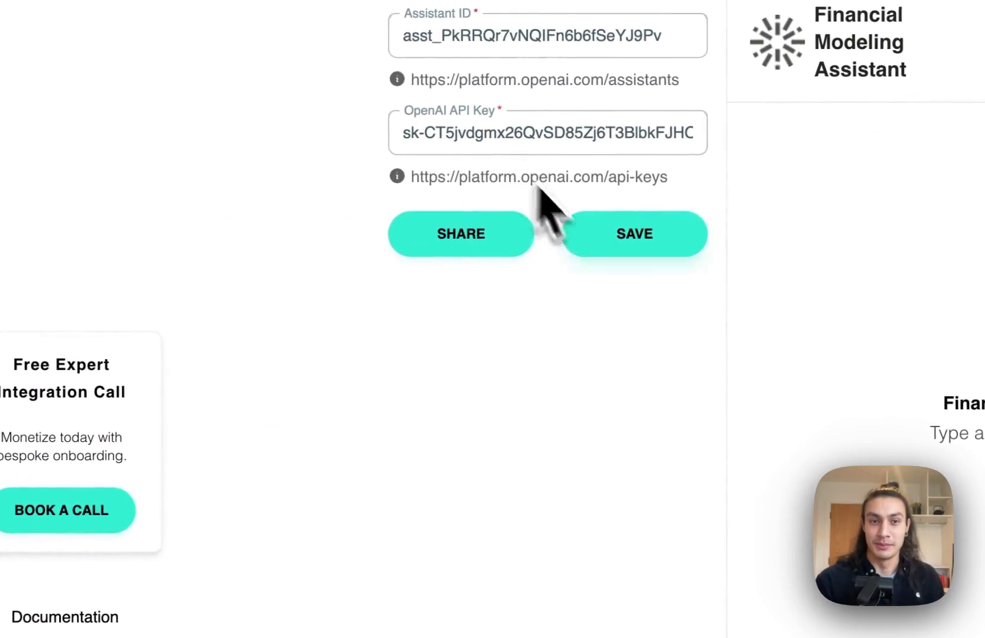
# Save the app's assistant ID and API key settings, then copy the playground URL with SHARE.
pyautogui.click(624, 252)
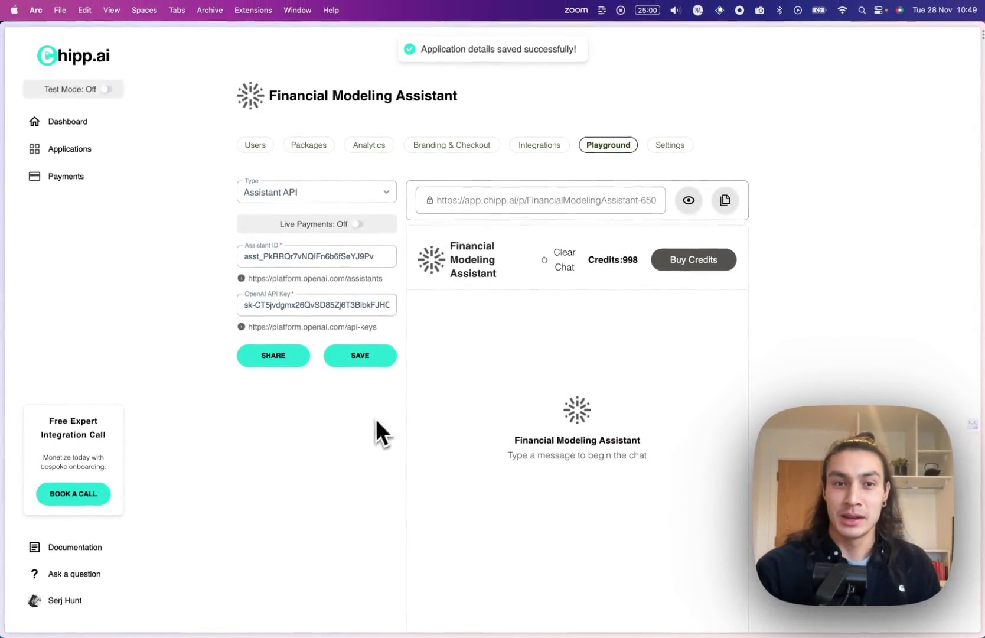
pyautogui.click(275, 359)
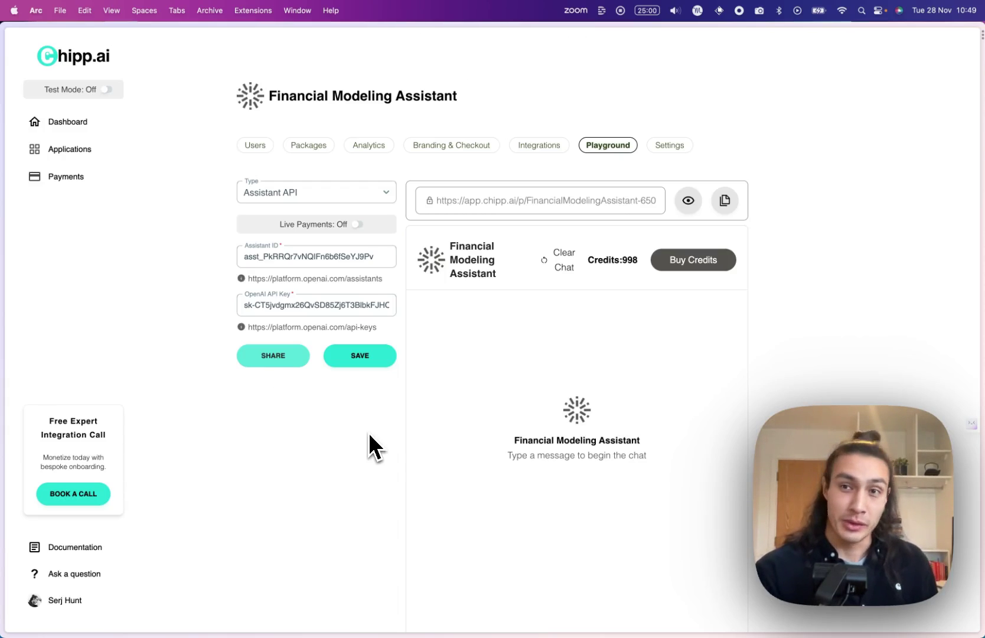
pyautogui.press('super+shift+n')
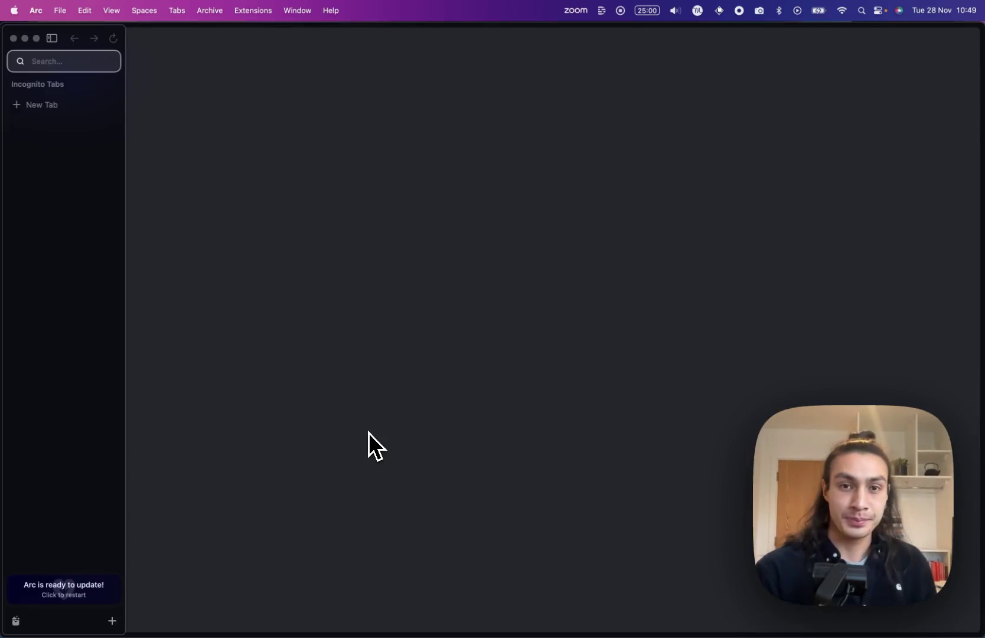
pyautogui.press('super+v')
pyautogui.press('Return')
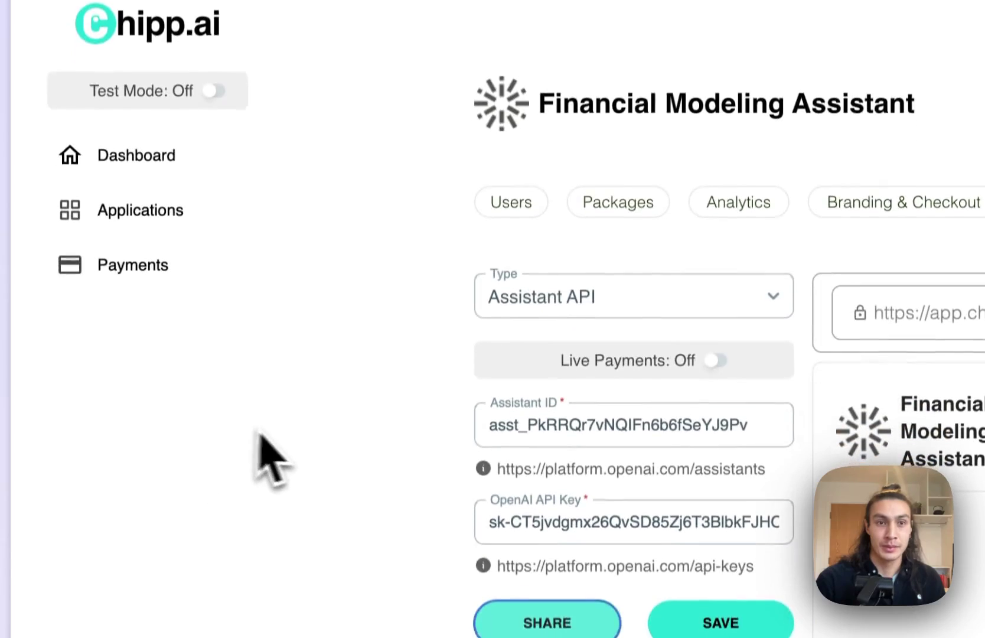
pyautogui.click(532, 198)
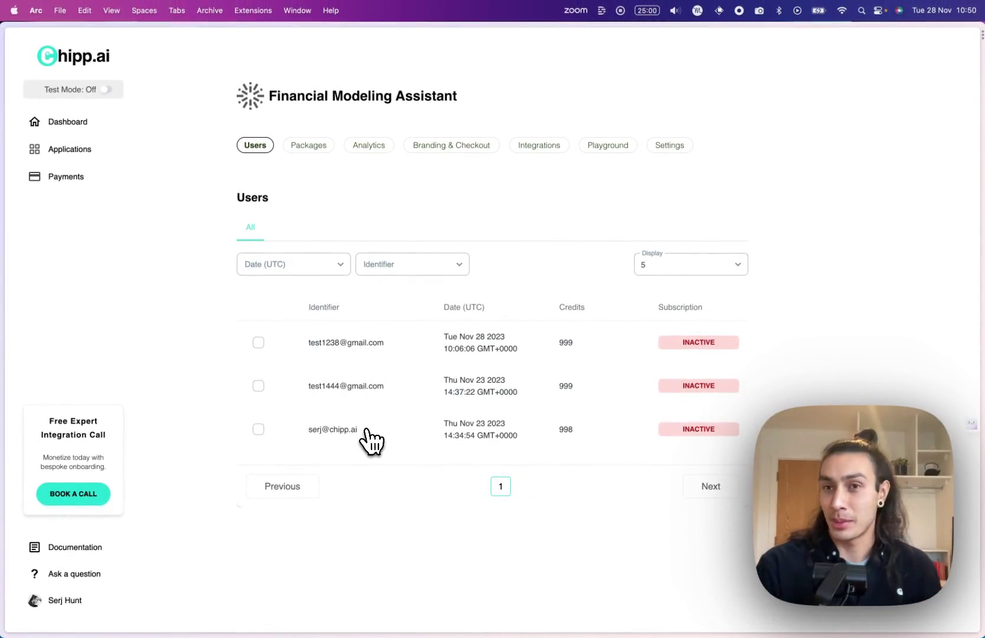
pyautogui.click(605, 153)
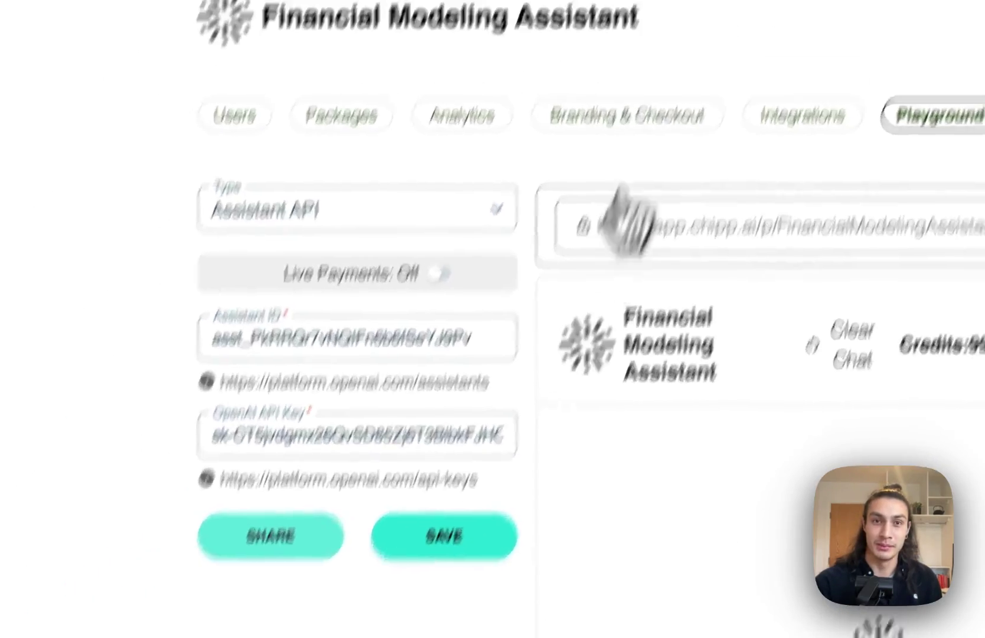
# Delete the old chatbot embed from the Notion tutorial page.
pyautogui.click(405, 623)
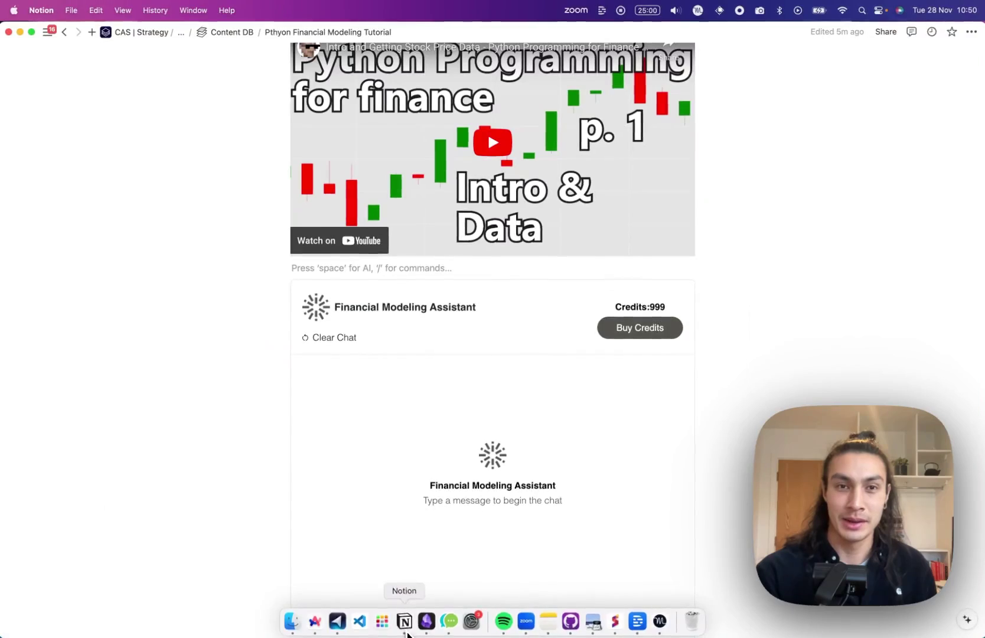
pyautogui.moveTo(418, 274); pyautogui.dragTo(653, 336)
pyautogui.press('BackSpace')
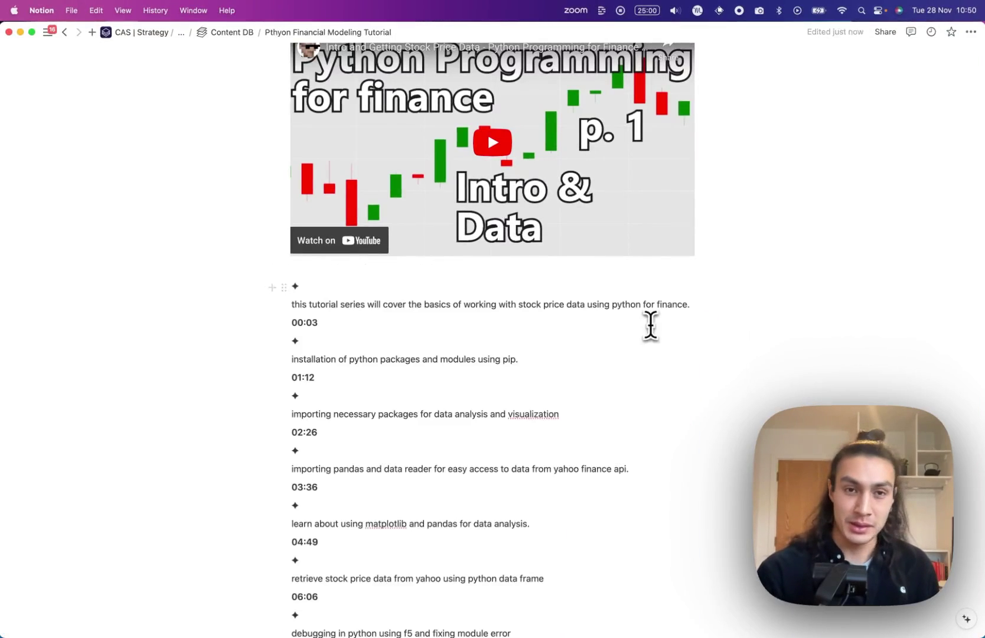
# Paste the chipp.ai playground link below the video and turn it into an embed.
pyautogui.click(369, 267)
pyautogui.press('super+v')
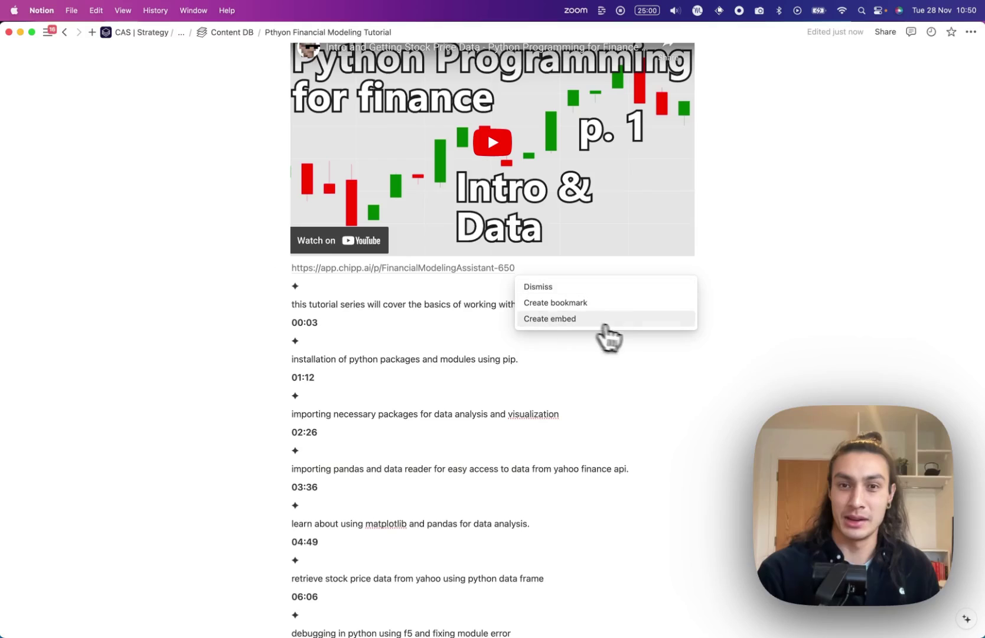
pyautogui.click(591, 323)
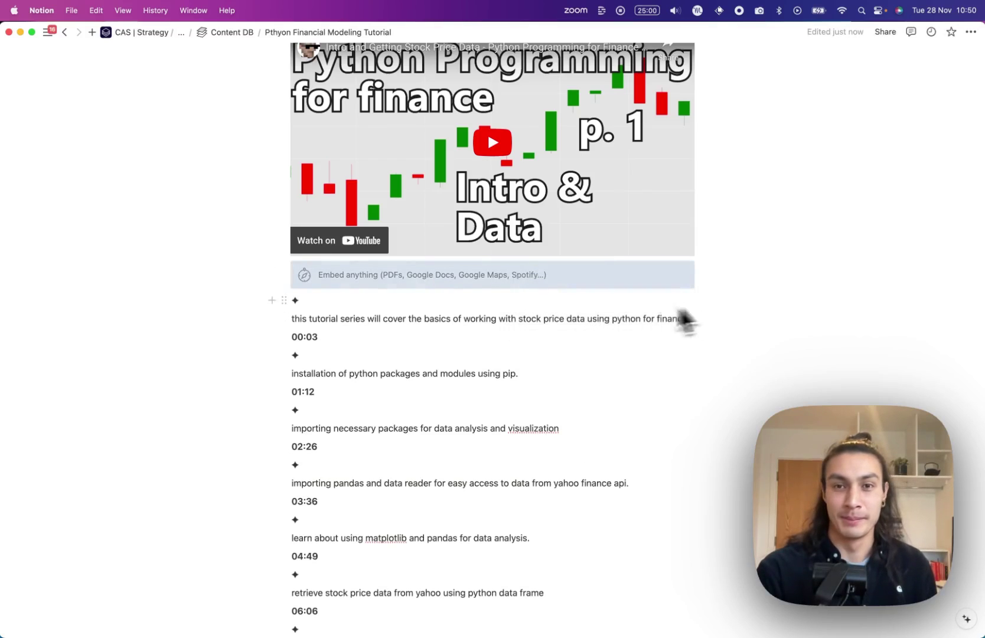
pyautogui.scroll(-5, 778, 296)
pyautogui.scroll(3, 726, 325)
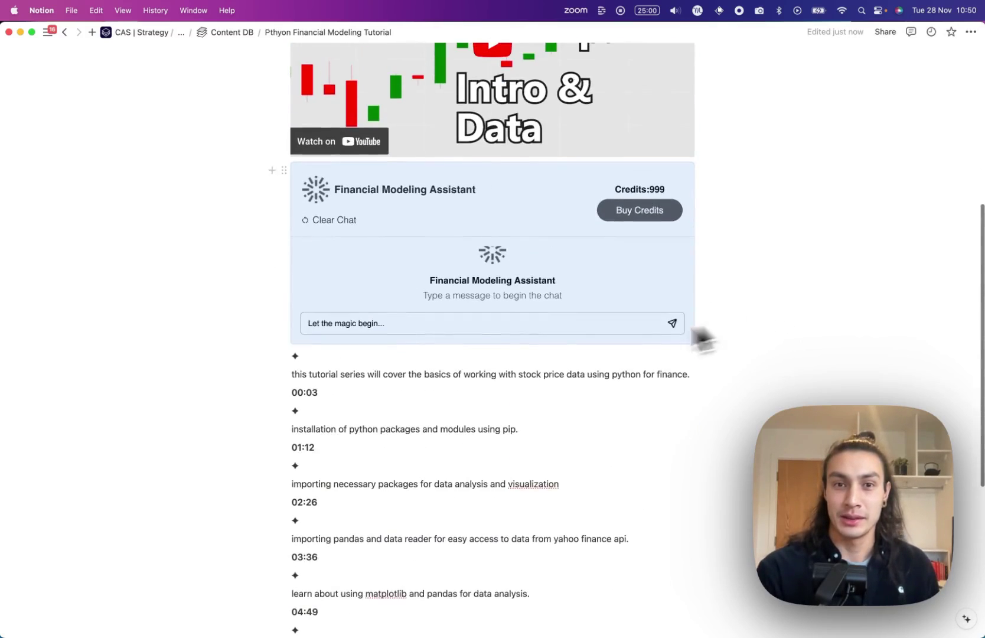